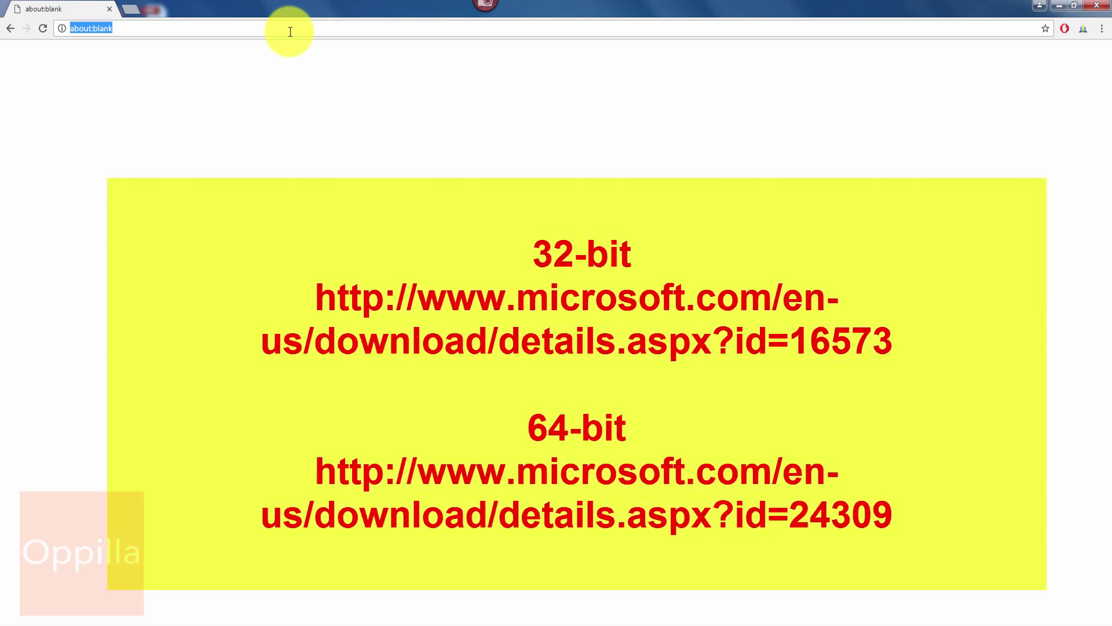
Paste the SharePoint Designer 2010 64-bit download page URL (id 24309) into Chrome's address bar.
text(http://www.microsoft.com/en-us/download/details.aspx?id=24309)
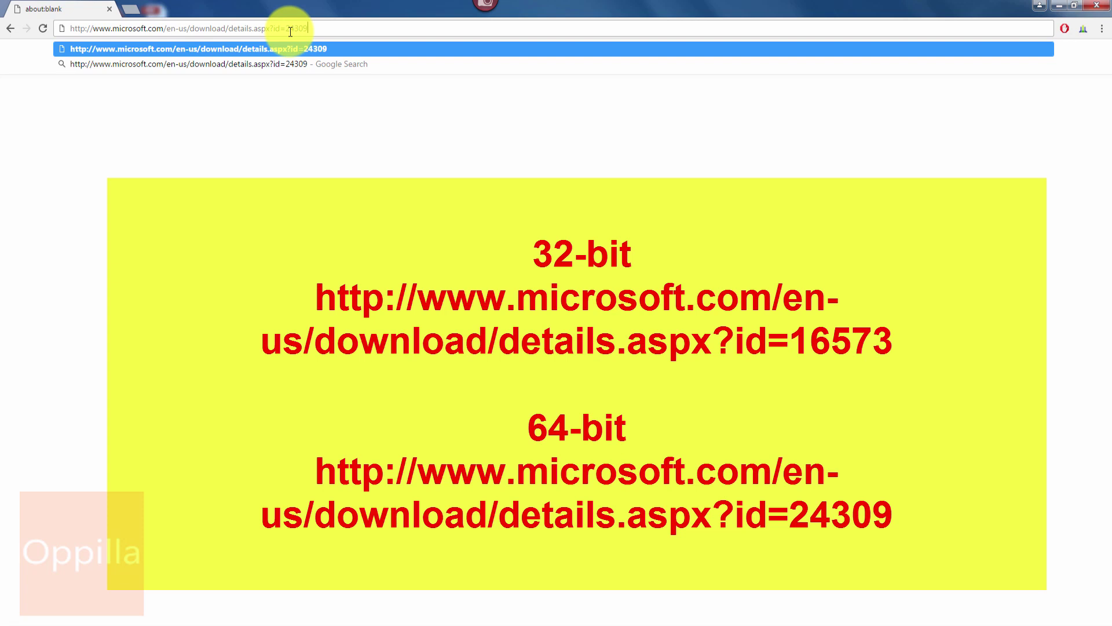
Load the 64-bit download page and download the English SharePoint Designer 2010 installer.
key(Return)
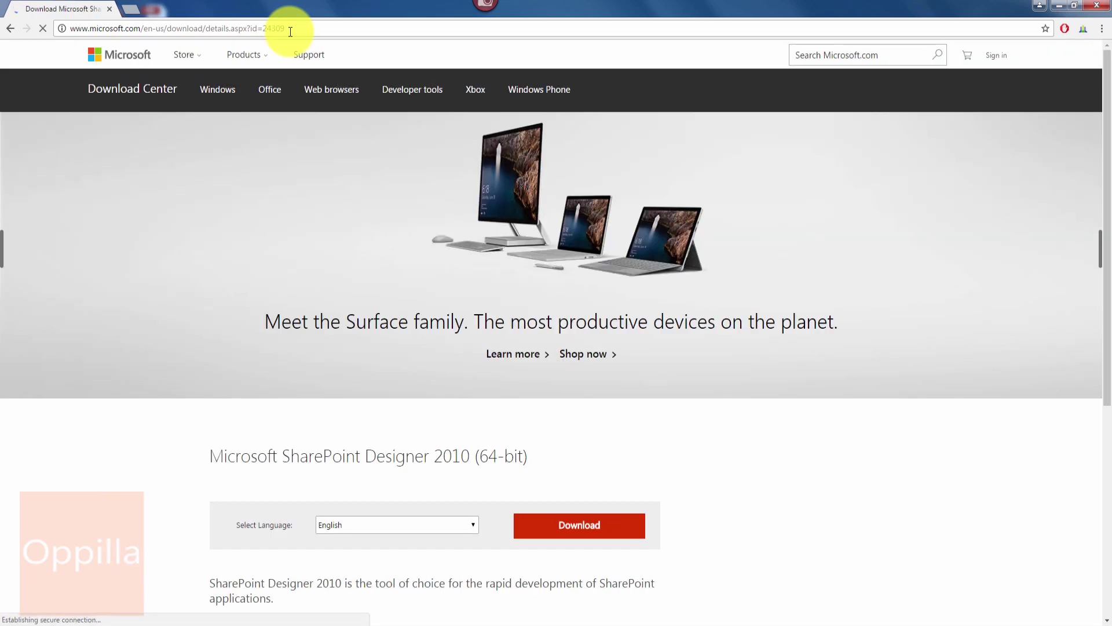
scroll(245, 356, down, 1)
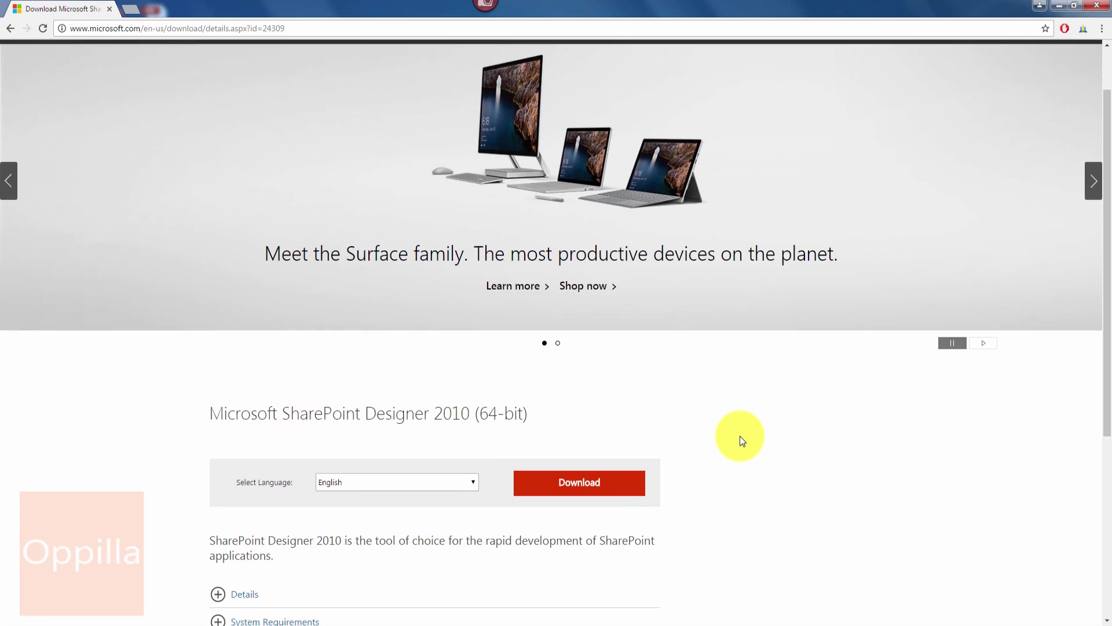
scroll(739, 435, down, 2)
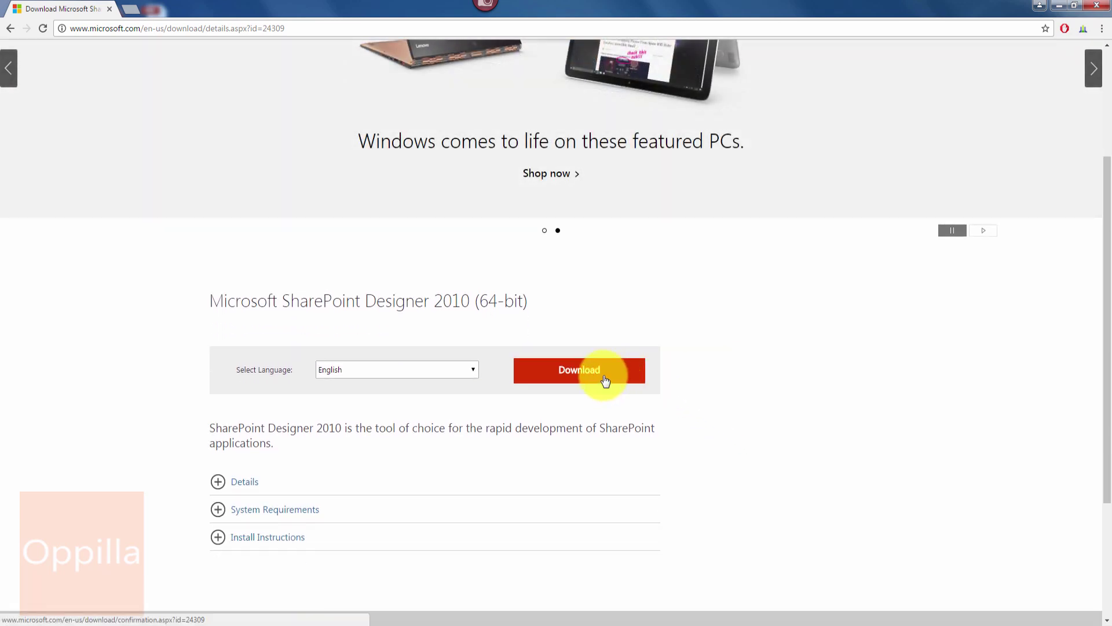
click(612, 383)
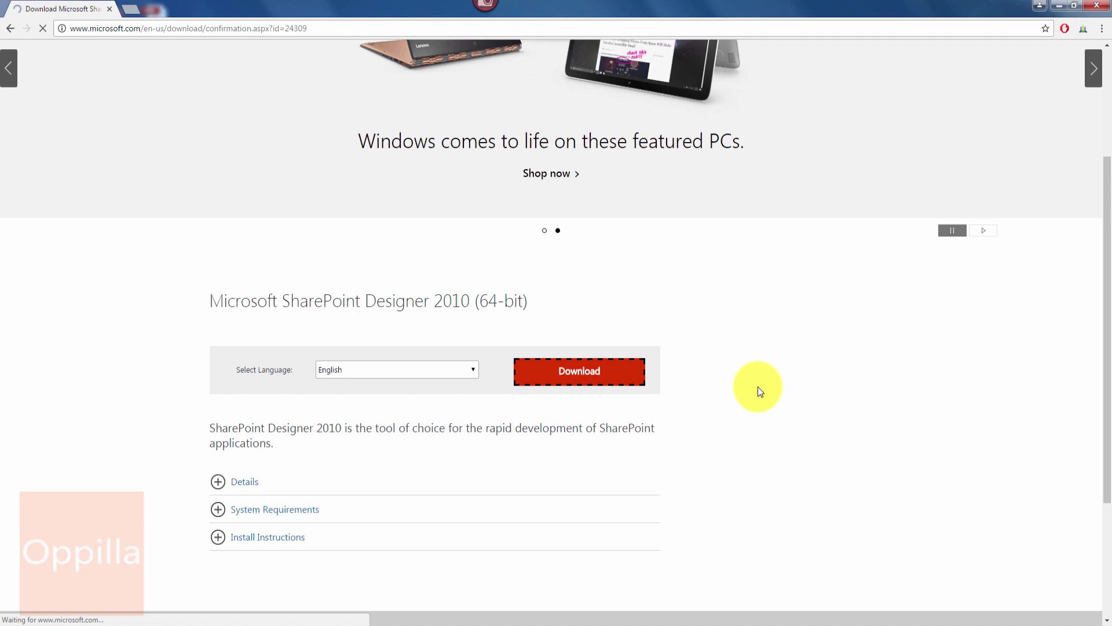
scroll(756, 387, down, 1)
scroll(757, 388, down, 1)
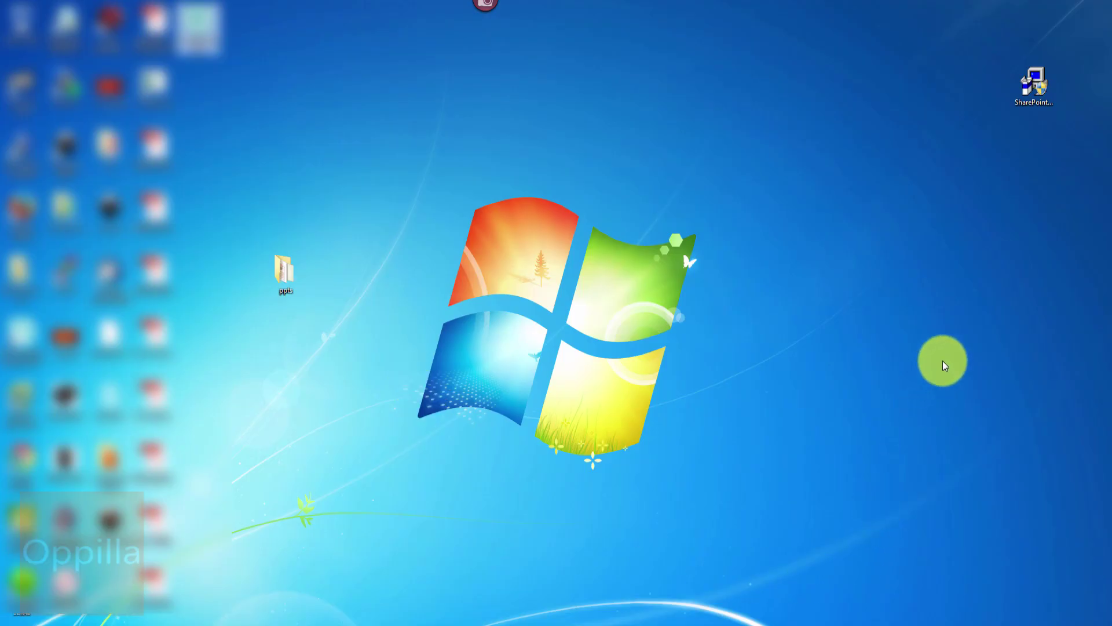
Start the downloaded SharePointDesigner.exe installer from the desktop.
click(1047, 108)
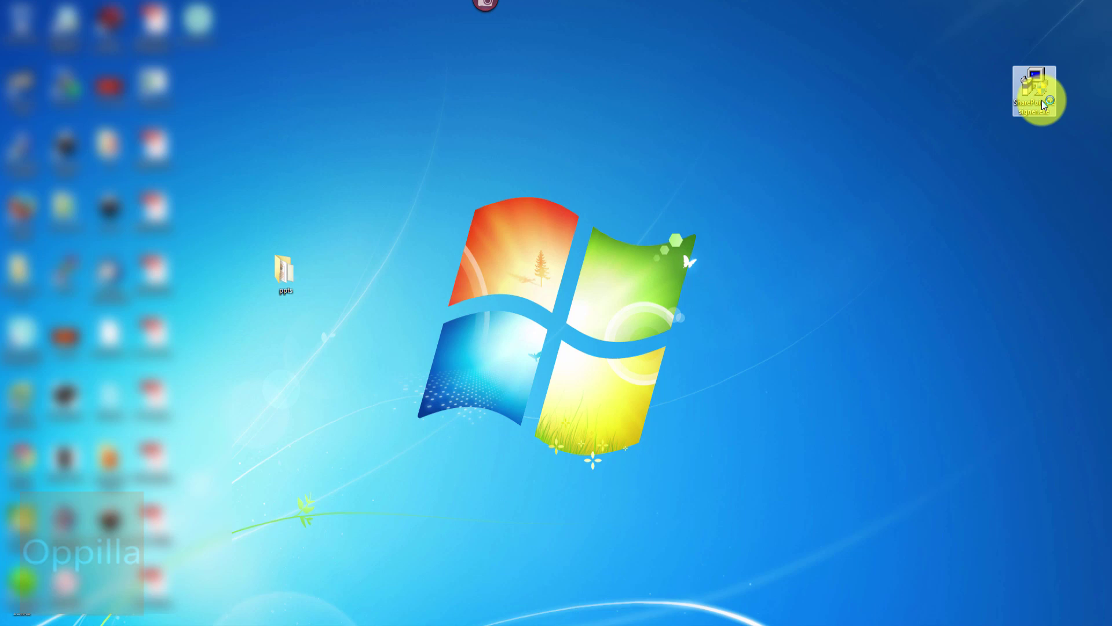
click(948, 246)
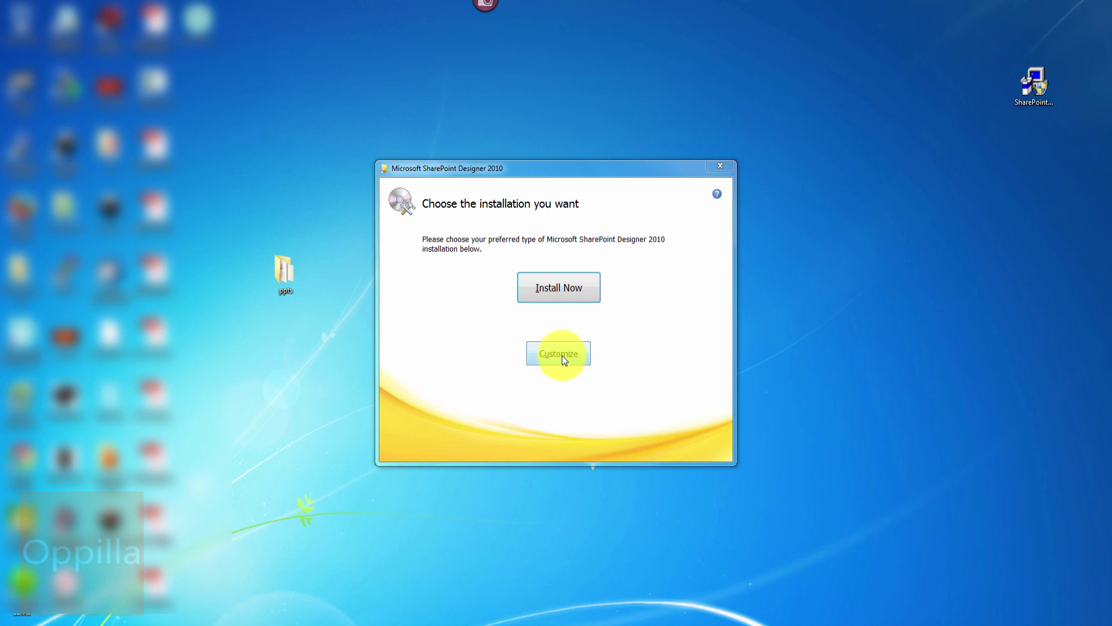
Choose a customized installation and exclude SharePoint Designer and Office Shared Features.
click(562, 356)
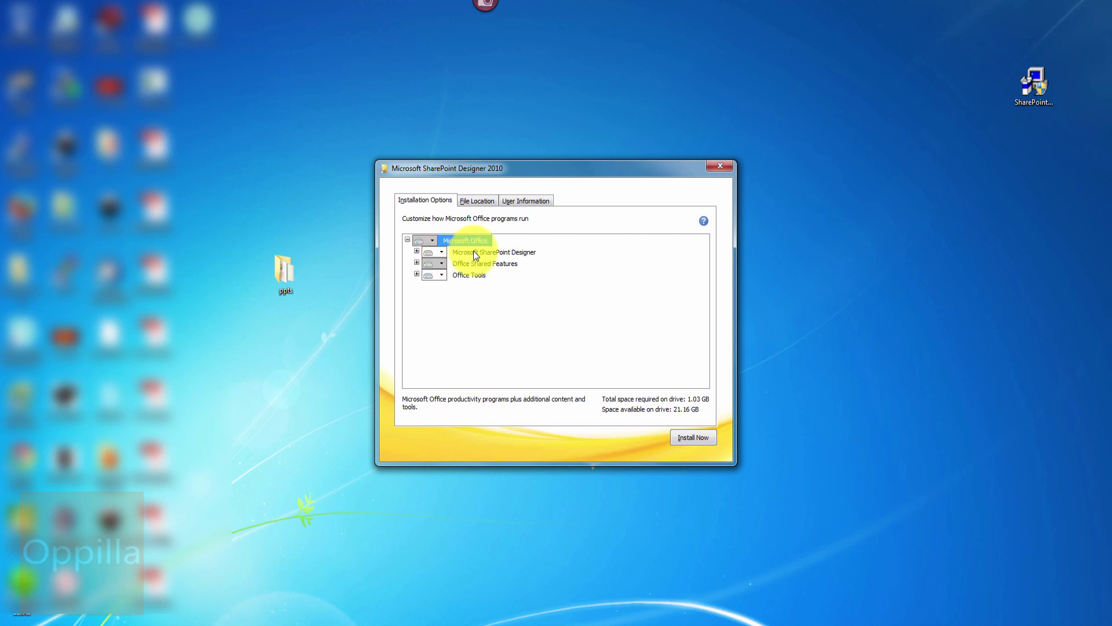
click(444, 253)
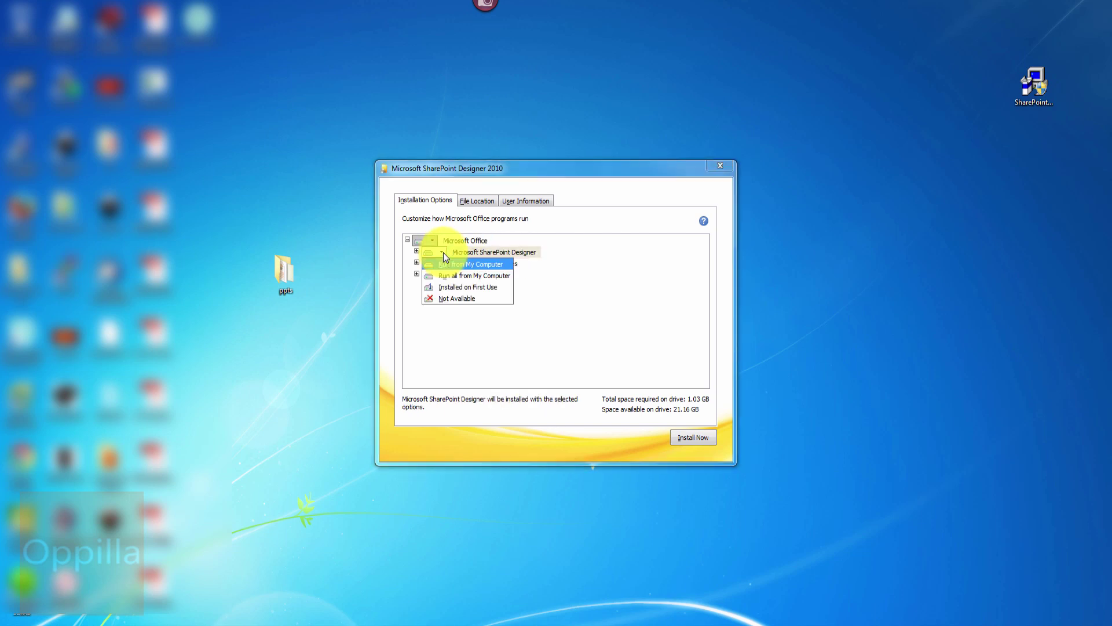
click(440, 298)
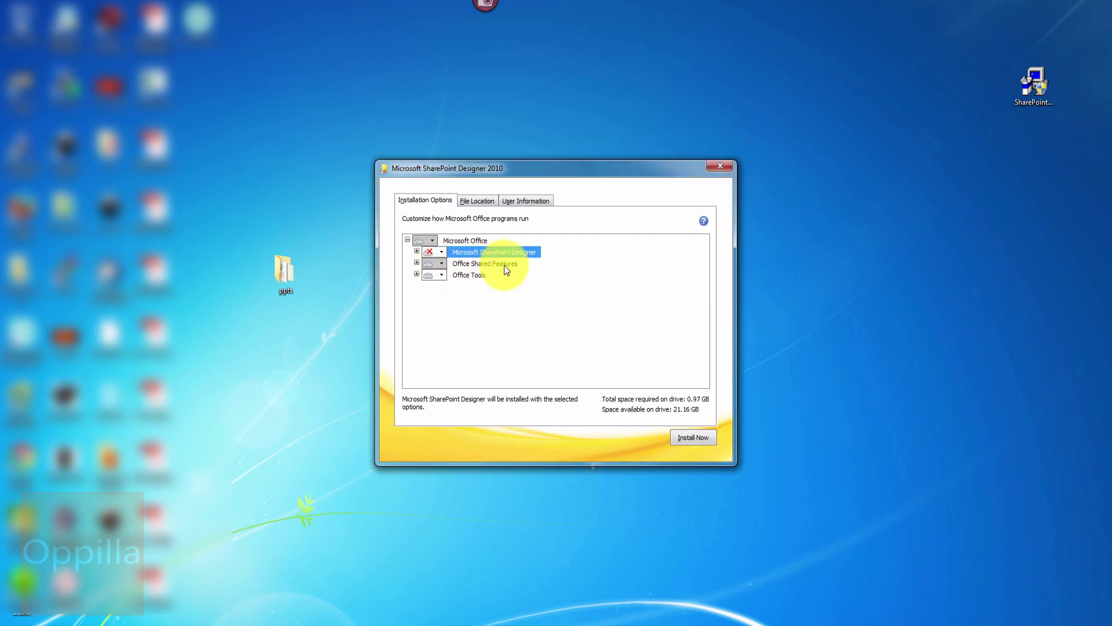
click(442, 264)
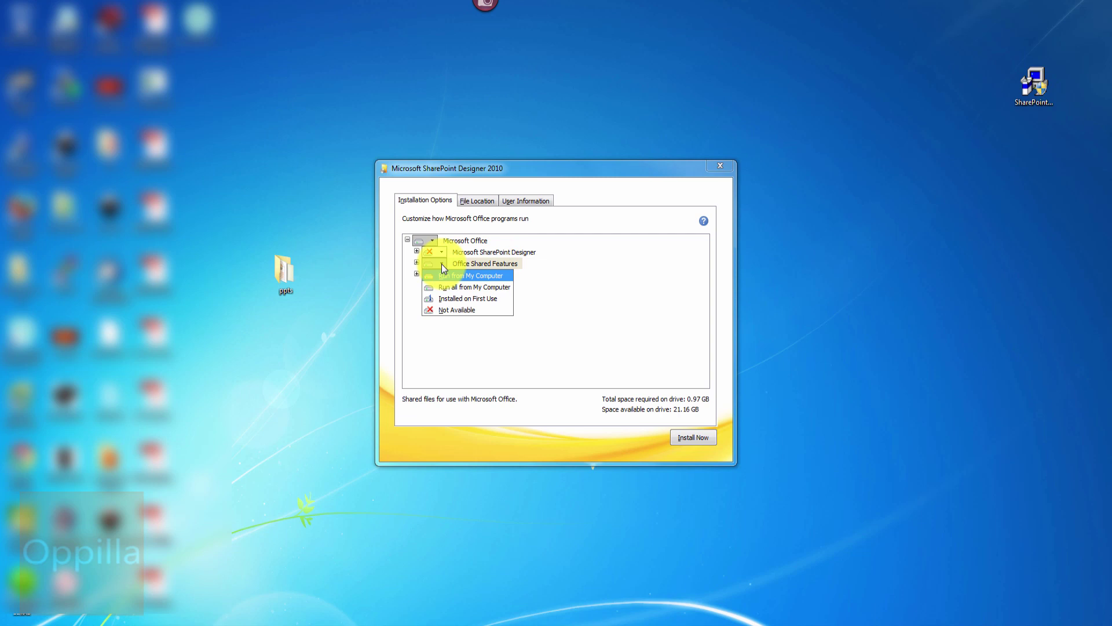
click(447, 310)
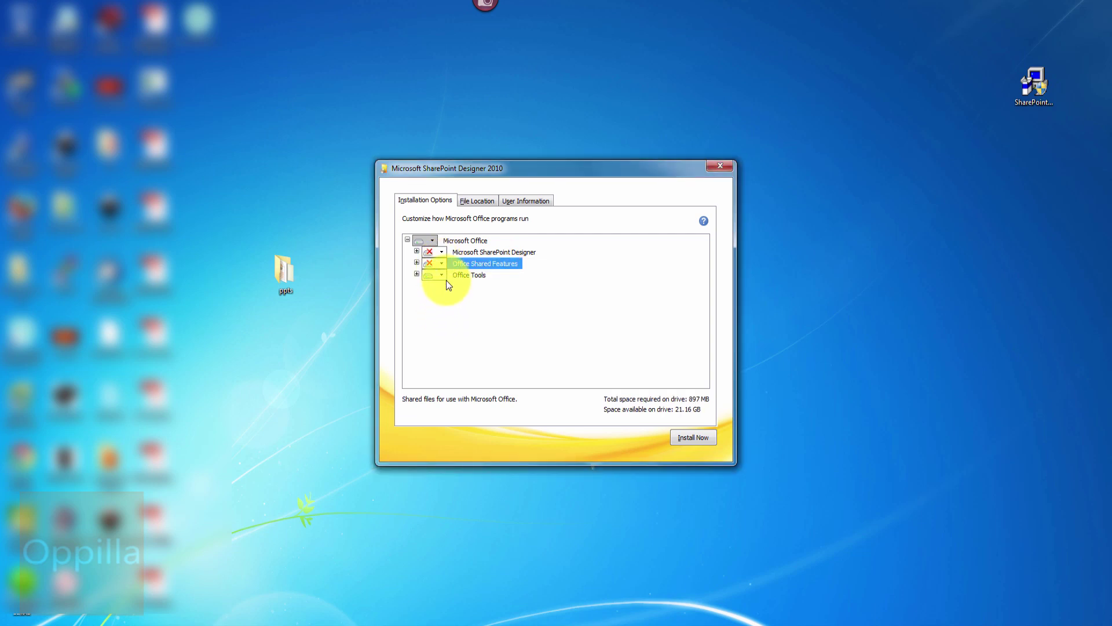
Set the collapsed Office Tools group to Not Available, bringing required space to 878 MB.
click(443, 277)
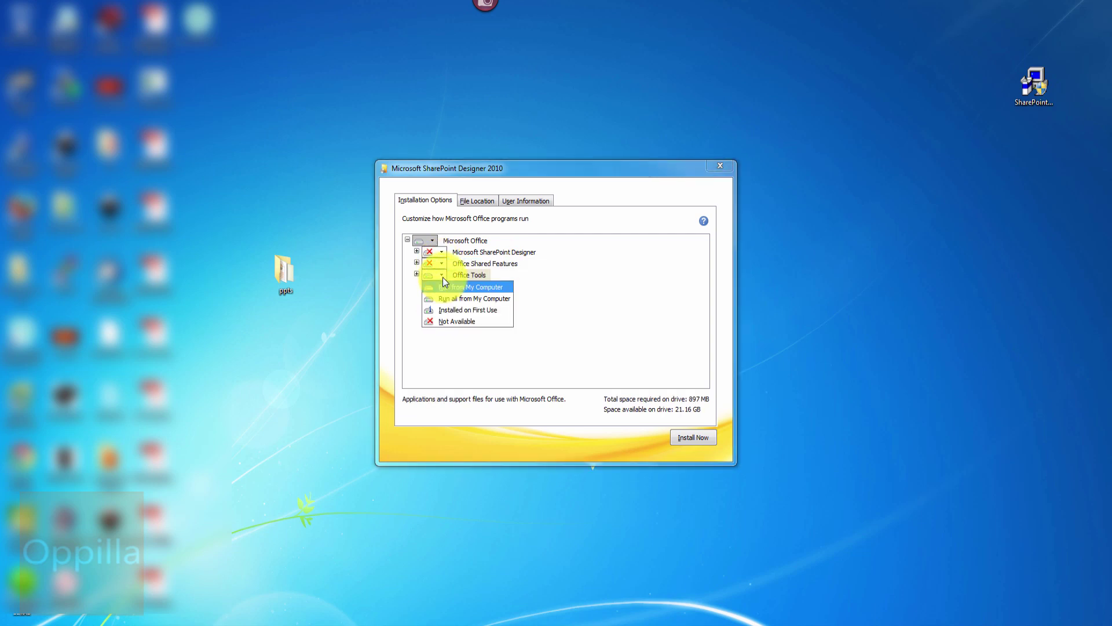
click(572, 288)
click(432, 273)
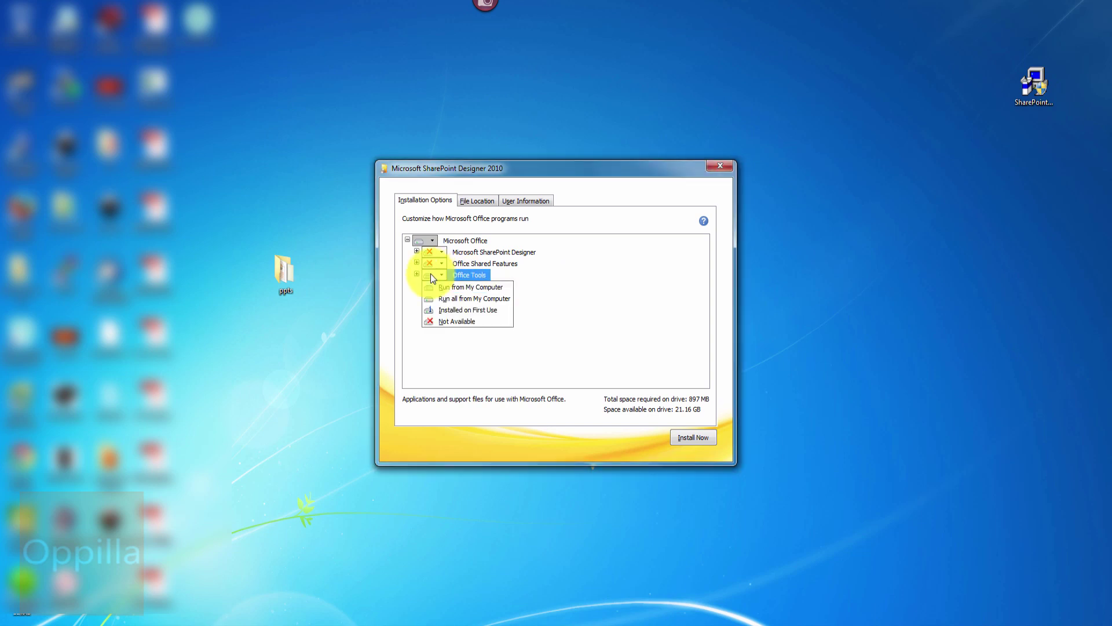
click(430, 279)
click(417, 275)
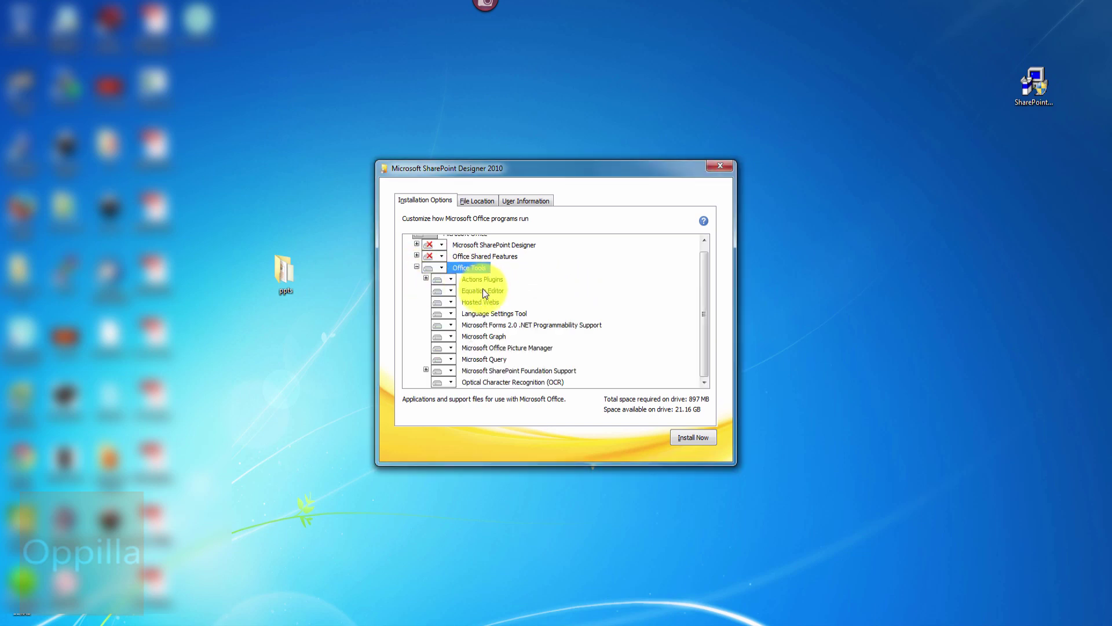
scroll(502, 365, up, 1)
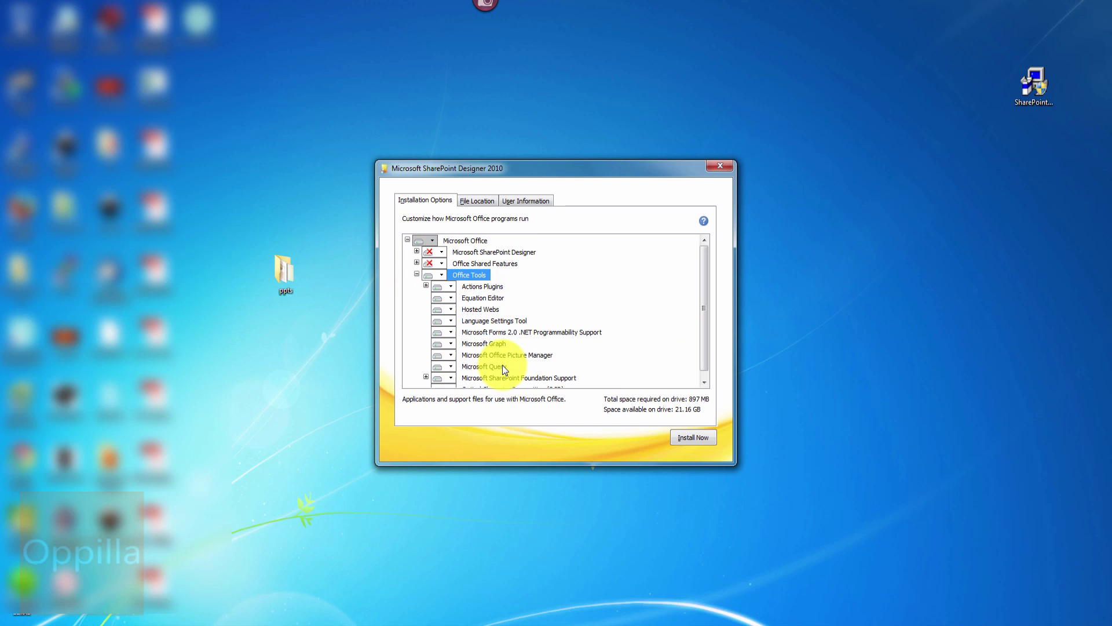
click(417, 274)
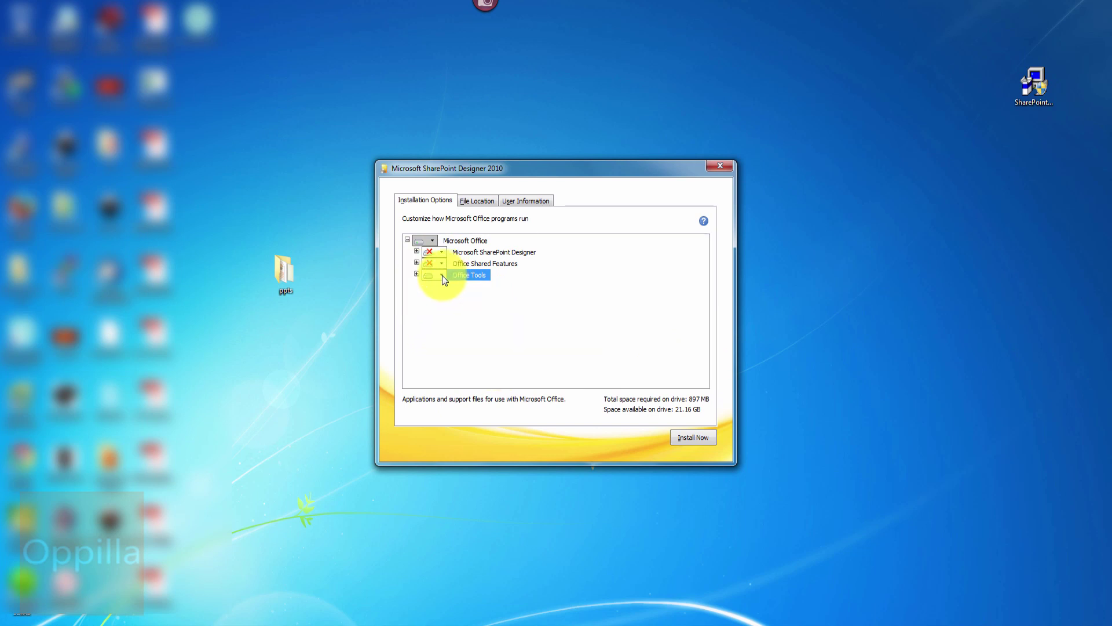
click(442, 276)
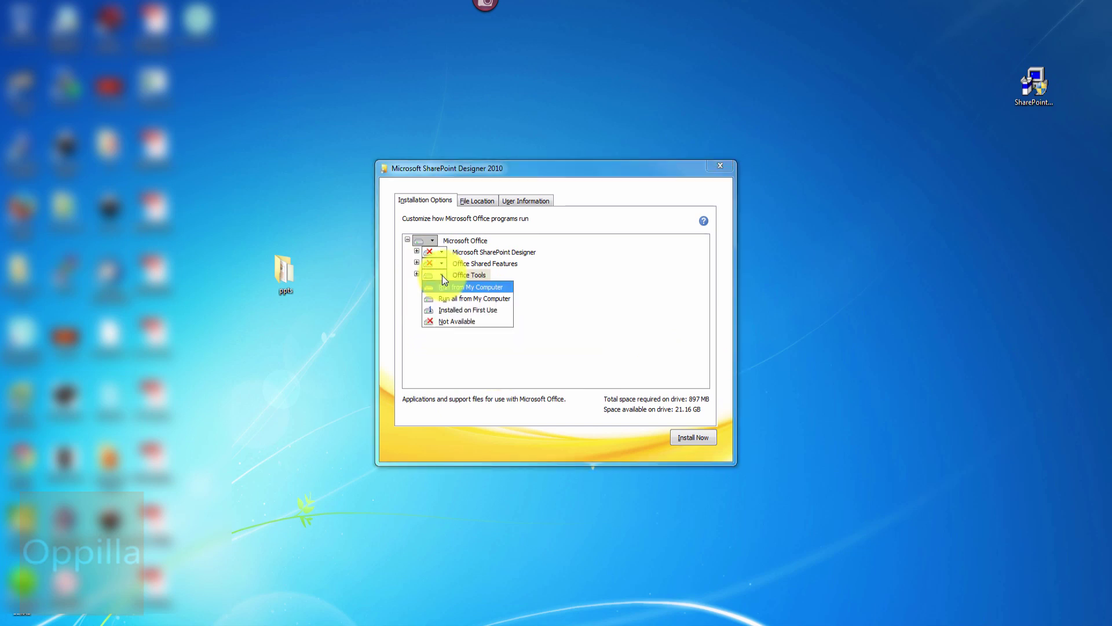
click(446, 320)
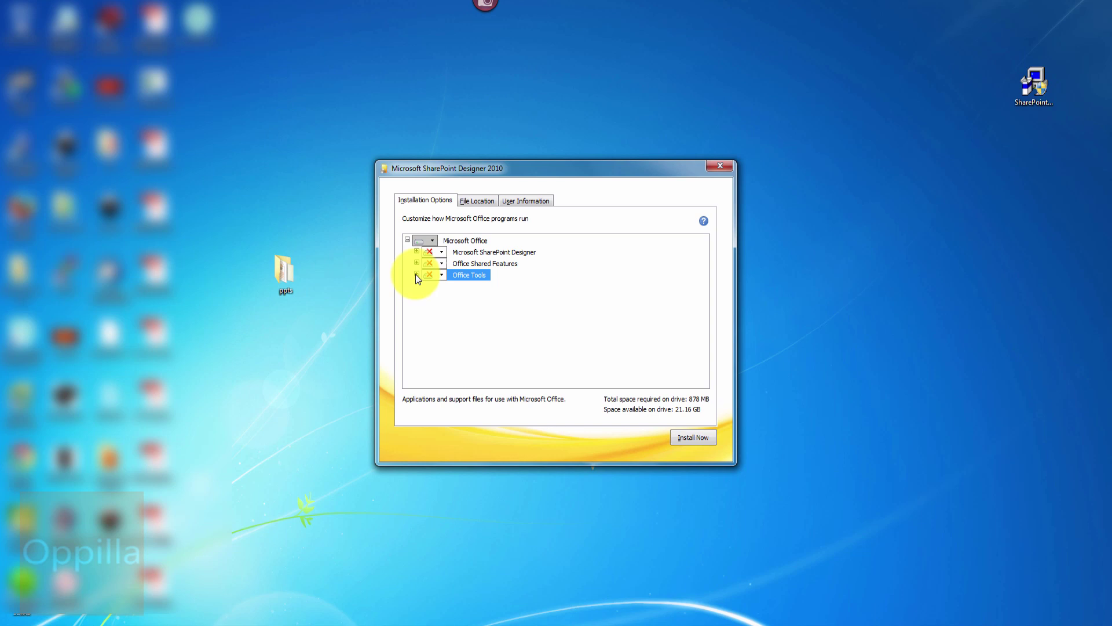
Set Microsoft Office Picture Manager under Office Tools to Run from My Computer (882 MB).
click(415, 275)
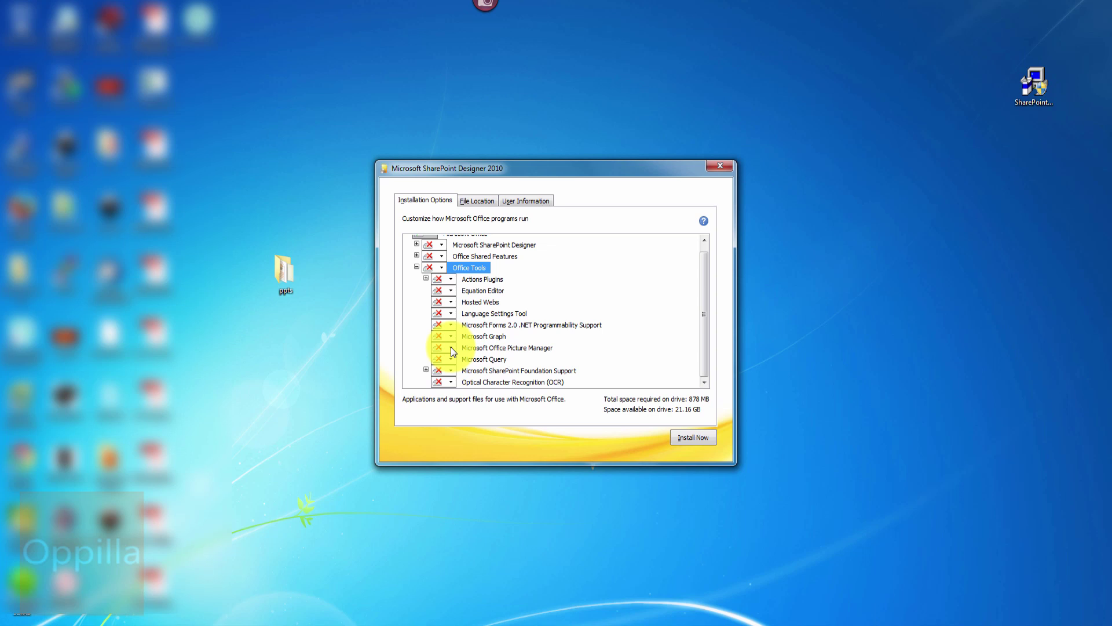
click(452, 347)
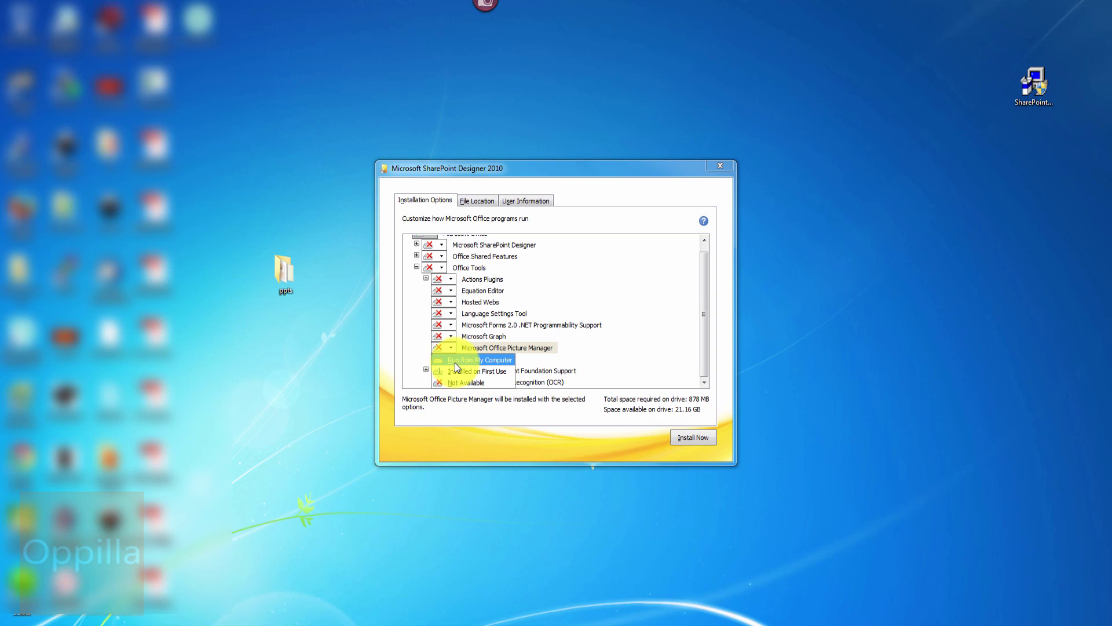
click(457, 360)
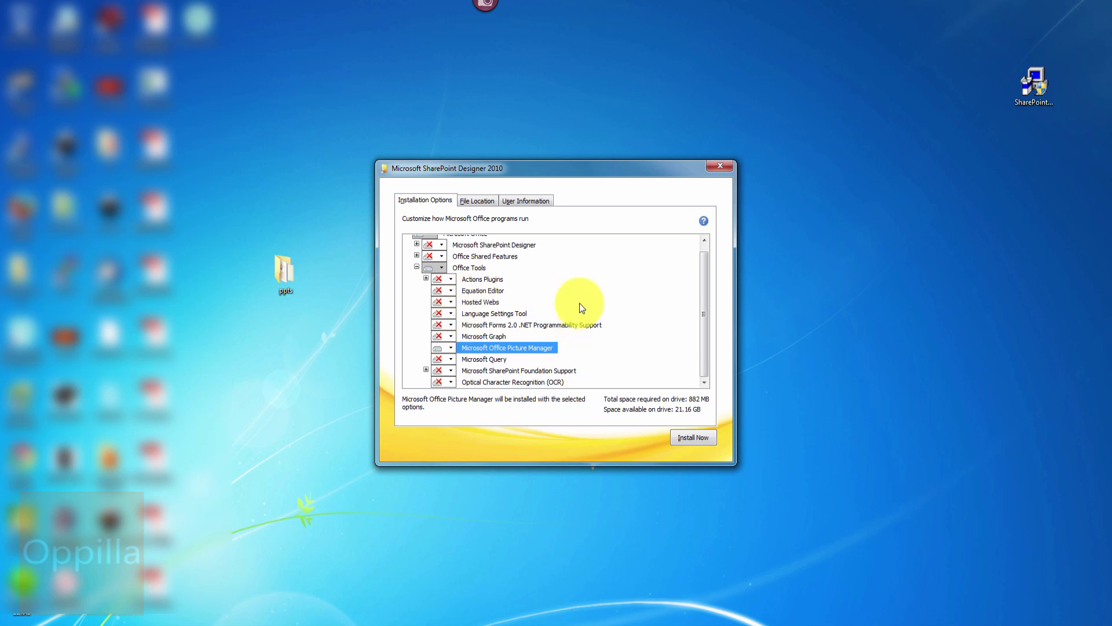
click(417, 267)
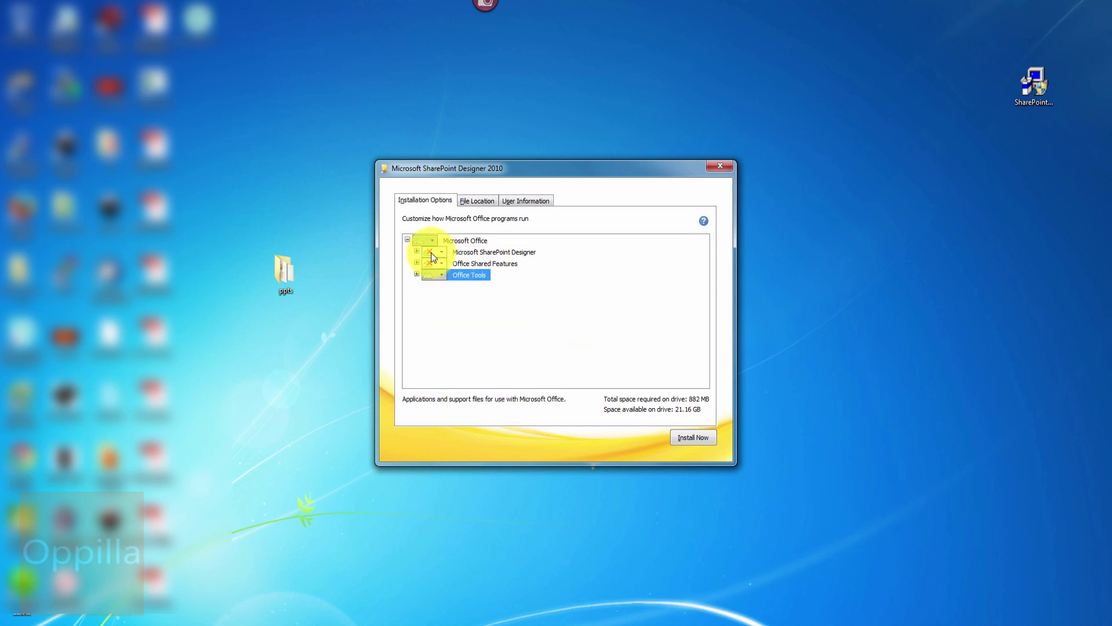
click(416, 275)
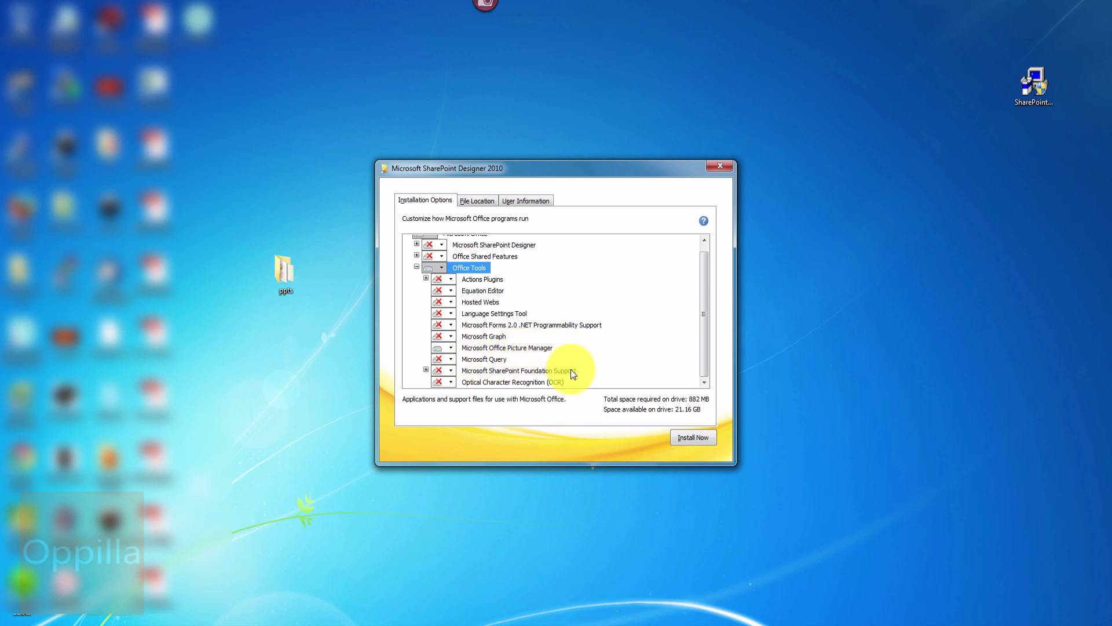
Install Picture Manager with Install Now and close setup when it completes.
click(685, 440)
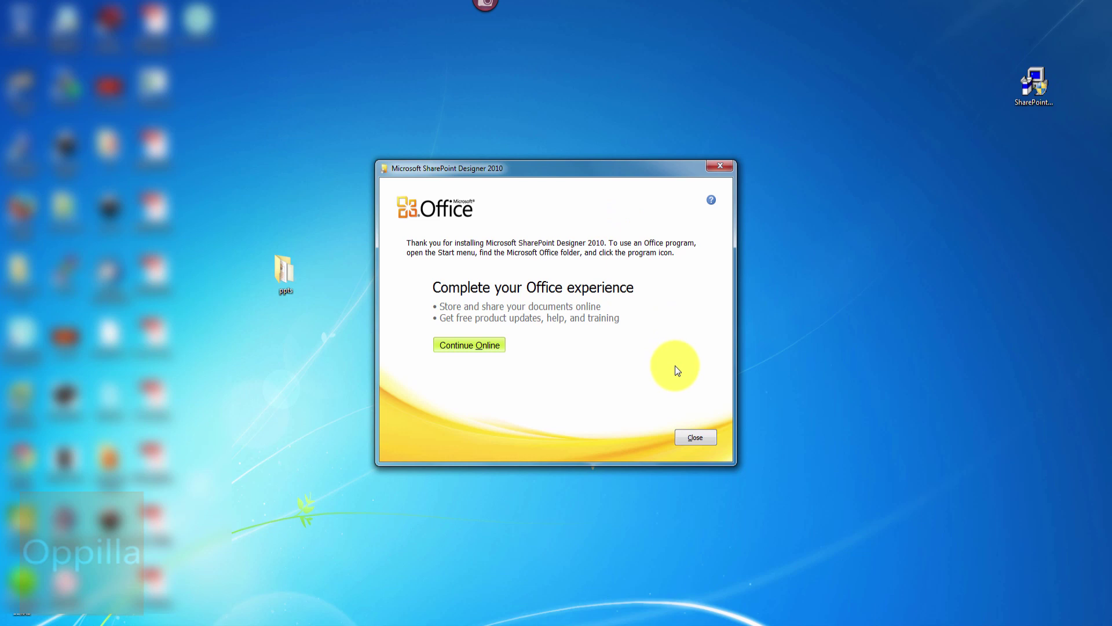
click(689, 438)
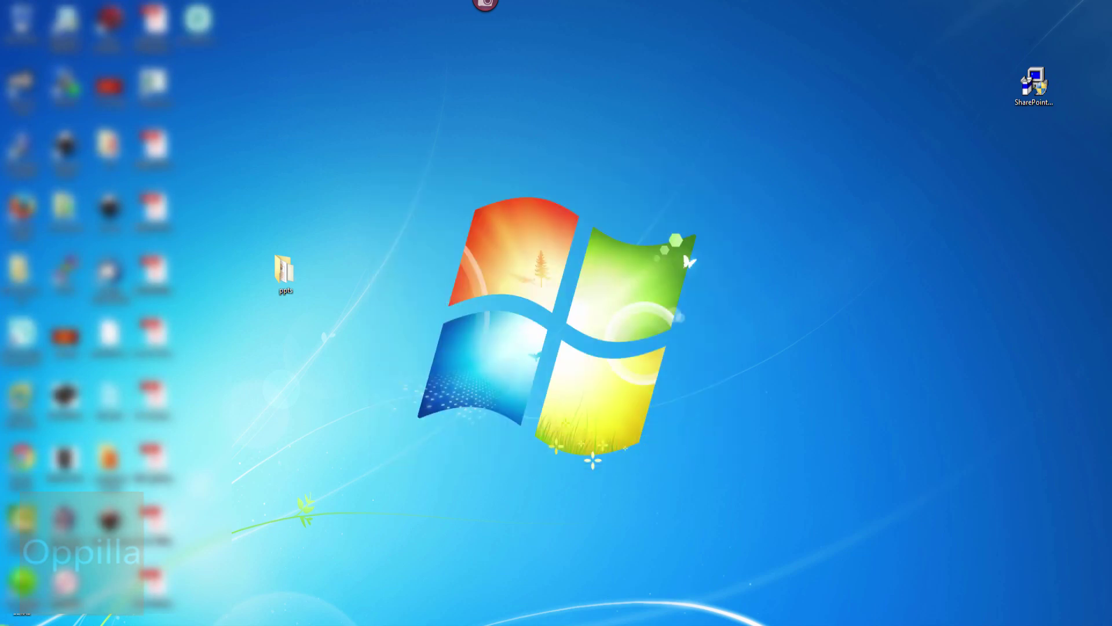
Launch Microsoft Office Picture Manager from Start > All Programs > Microsoft Office.
key(super)
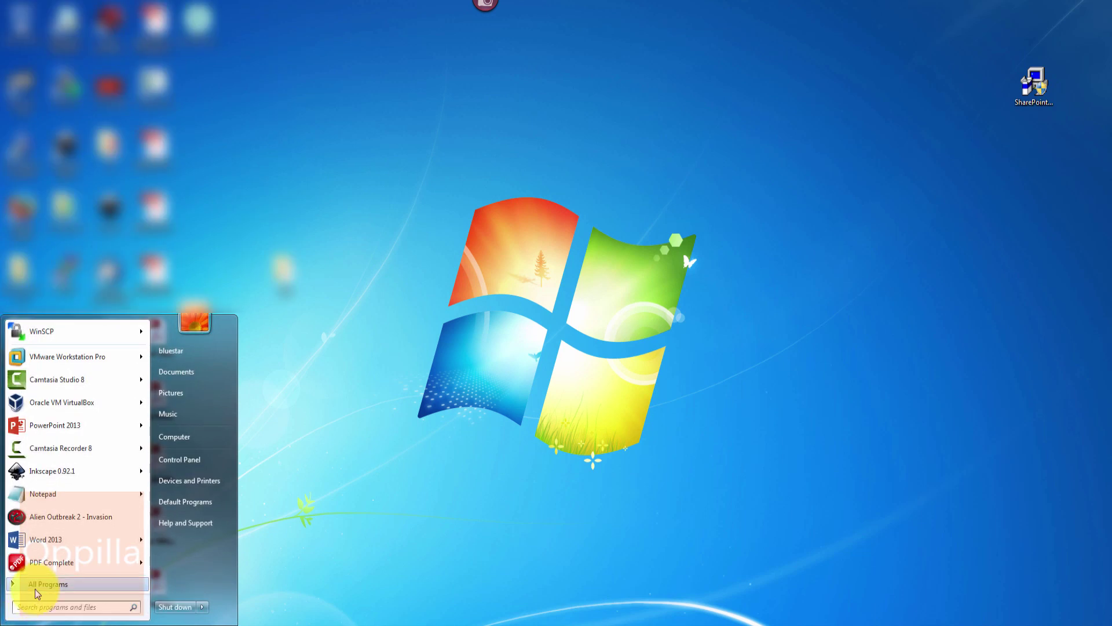
click(37, 584)
scroll(43, 455, down, 2)
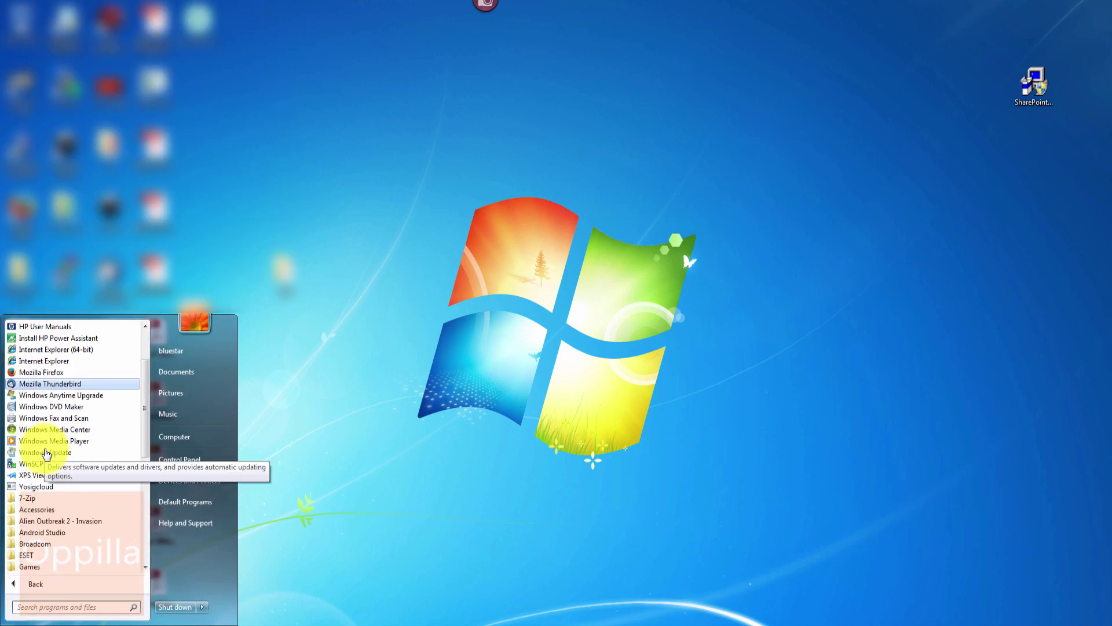
scroll(46, 454, down, 2)
scroll(46, 455, down, 1)
scroll(46, 455, down, 2)
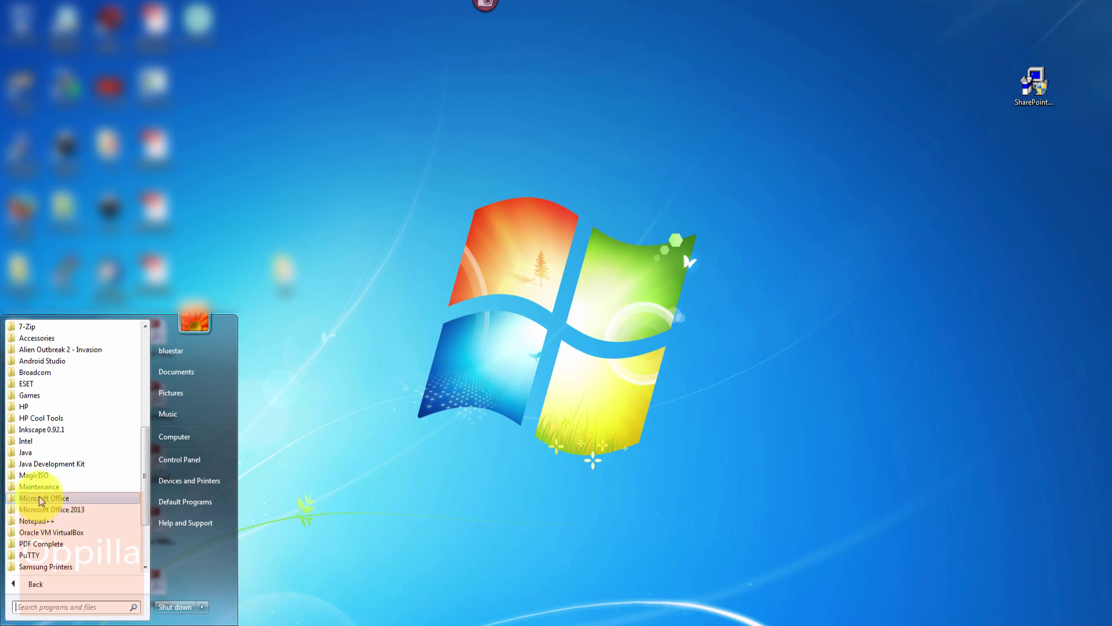
click(40, 496)
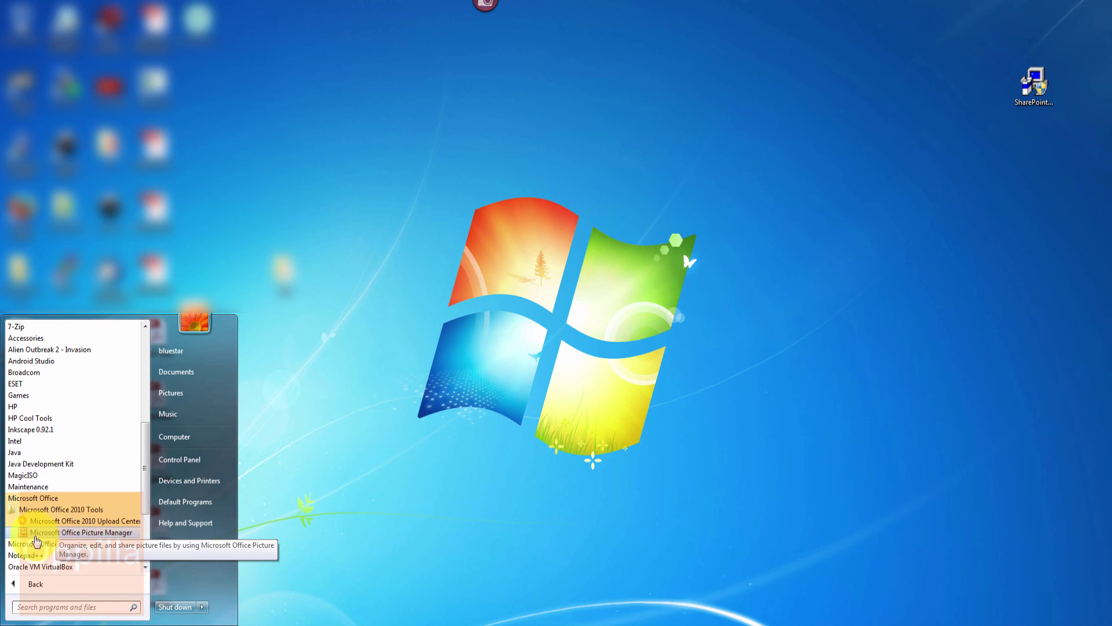
click(71, 533)
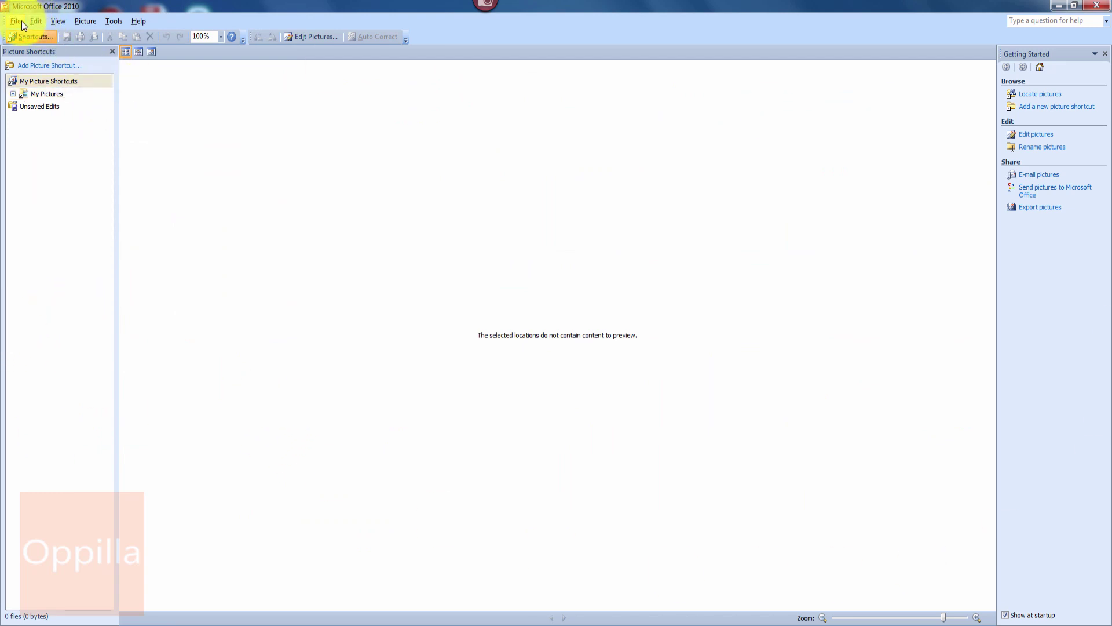
Open Picture Manager's Picture menu with Alt+P.
key(alt+p)
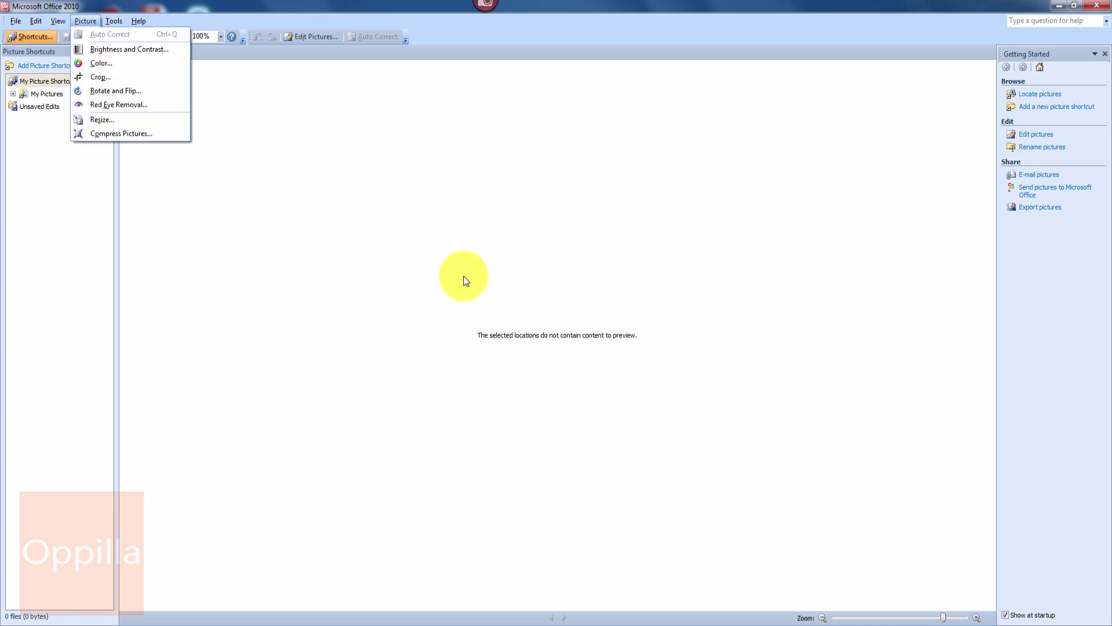